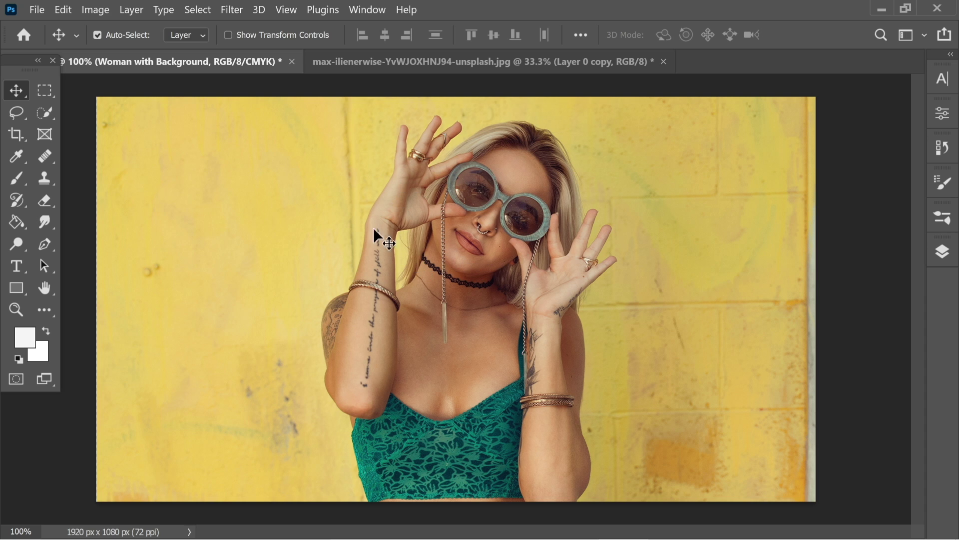
- Draw a square in the upper left of the wall with the Rectangle tool
left_click(943, 252)
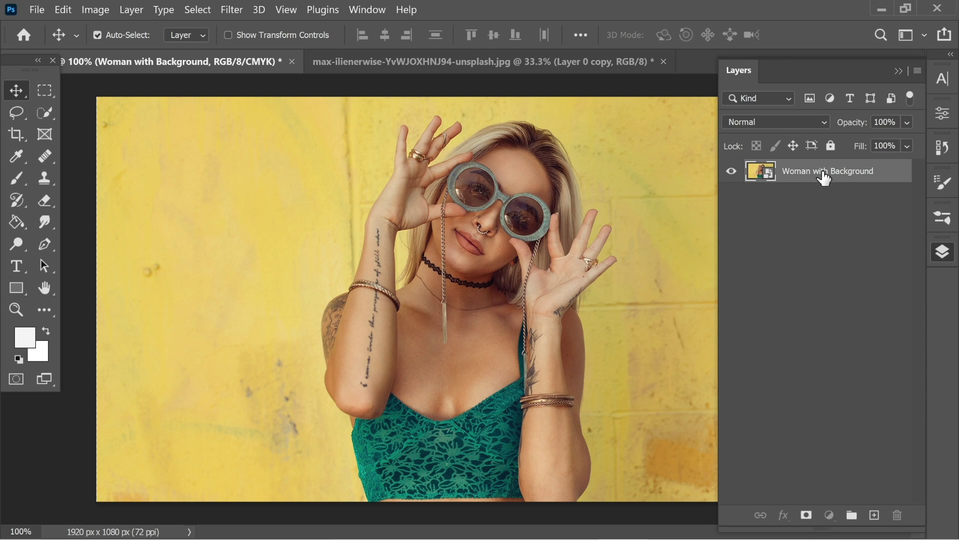
left_click(899, 72)
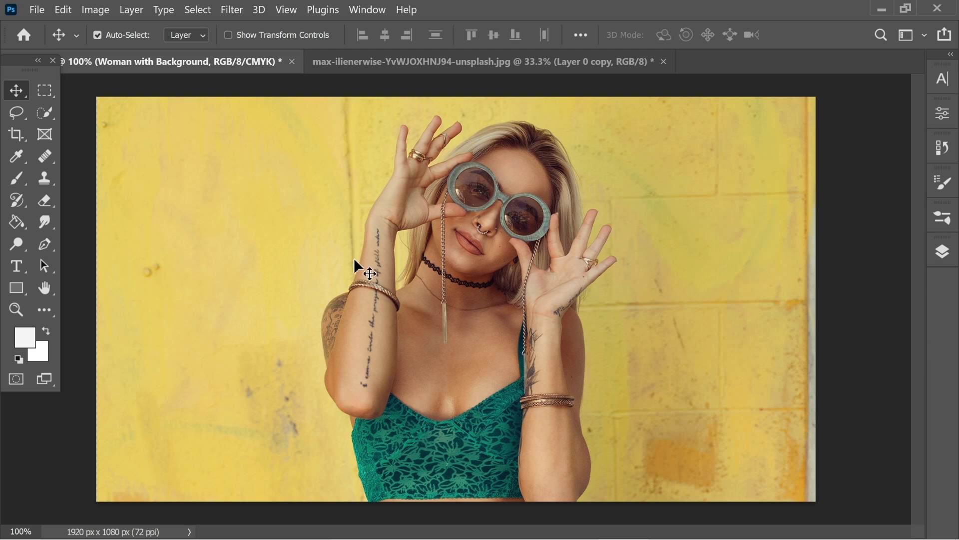
left_click(17, 287)
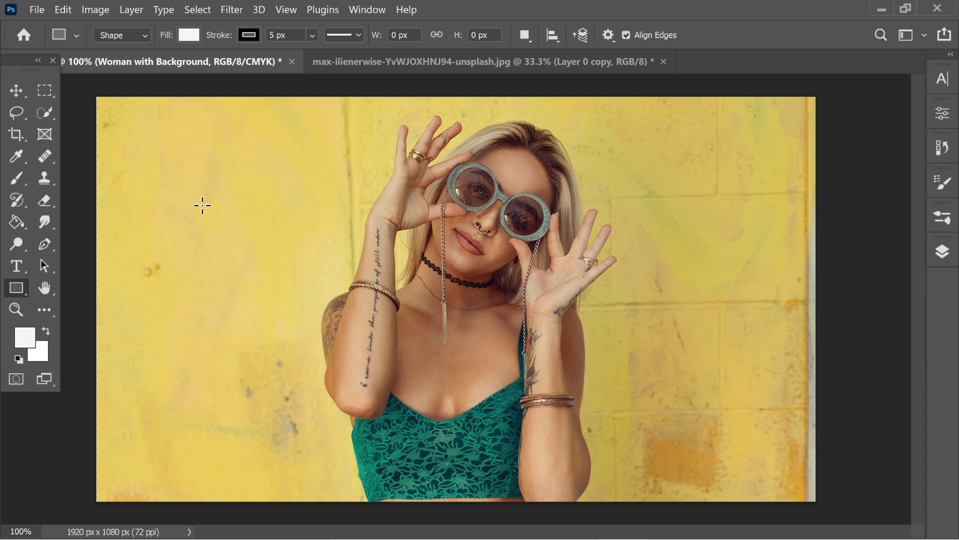
left_click_drag(154, 174, 353, 311)
left_click(896, 107)
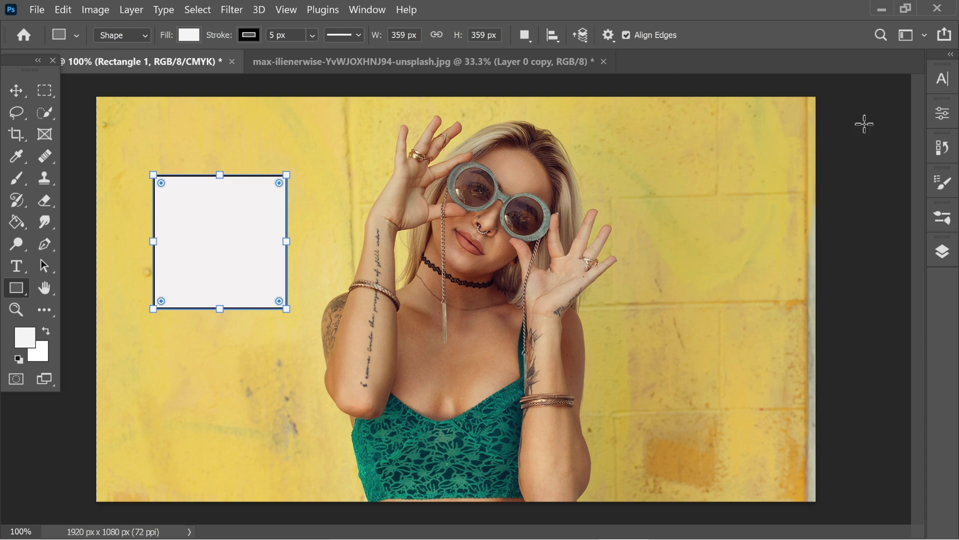
- Set the square's fill to teal #009593 and remove its outline
left_click(191, 35)
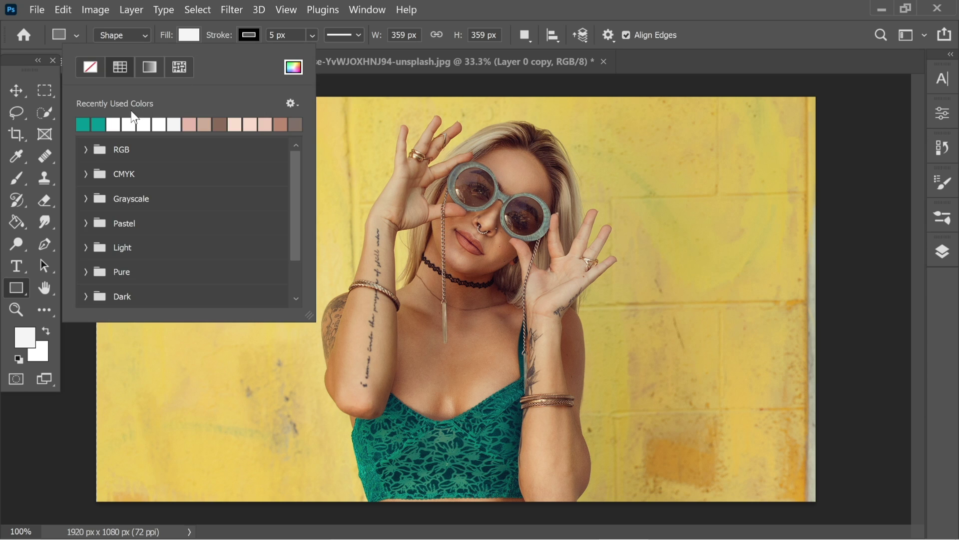
left_click(85, 124)
left_click(293, 67)
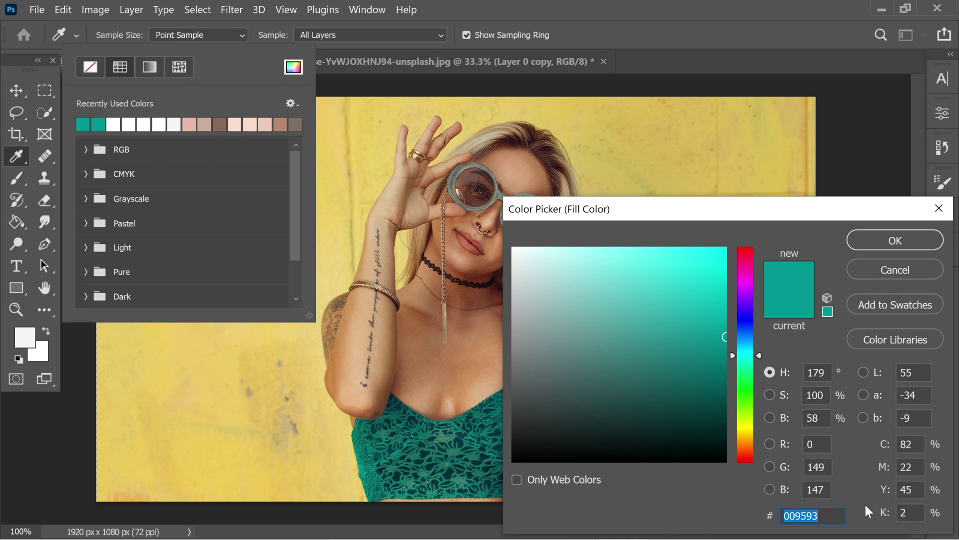
left_click(903, 242)
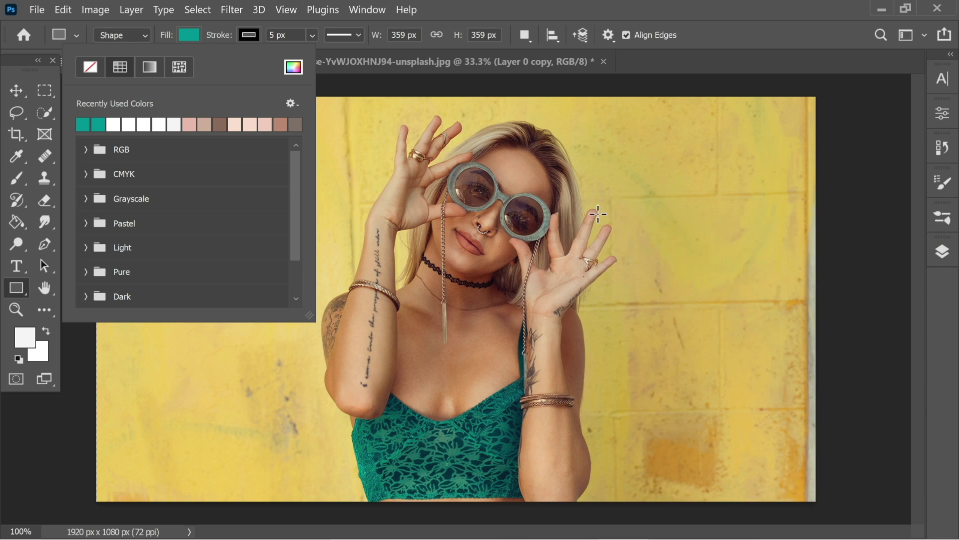
left_click(246, 36)
left_click(150, 66)
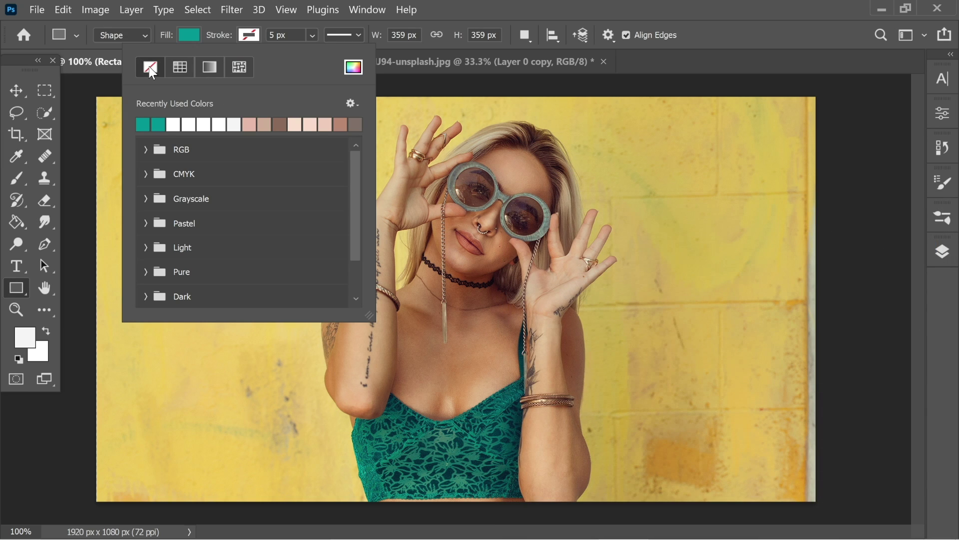
- Move the teal square to the lower centre, duplicate it above, and tilt the copy about 23°
key("v")
left_click_drag(233, 243, 387, 434)
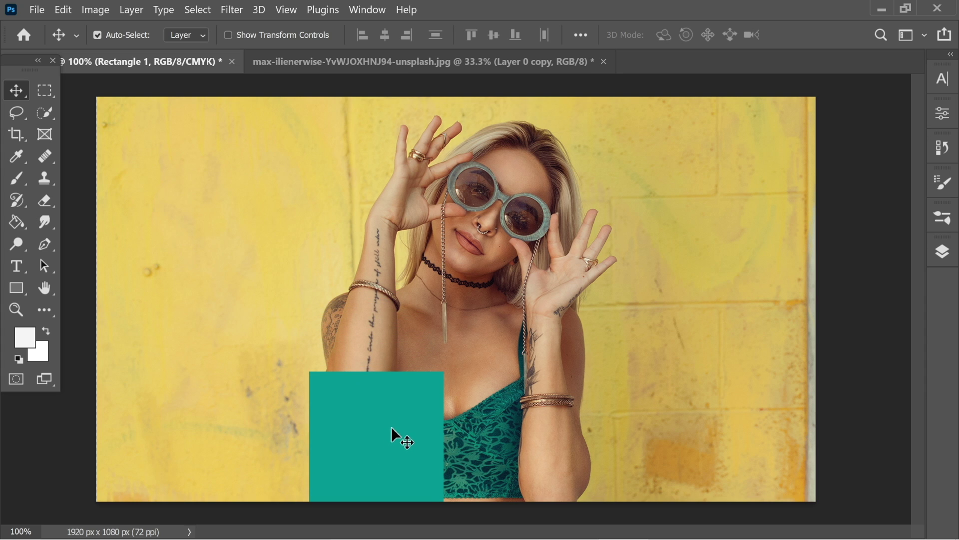
left_click_drag(389, 443, 374, 320)
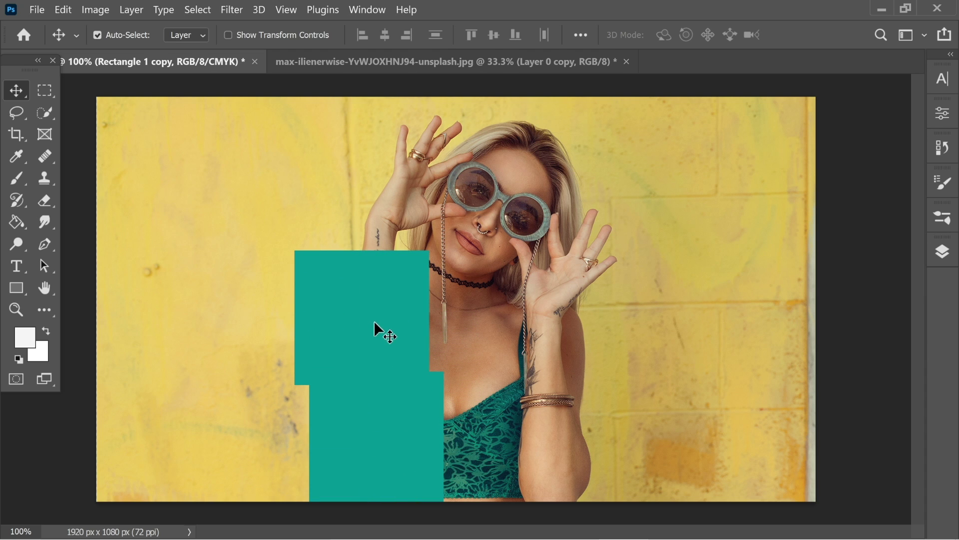
key("ctrl")
key("ctrl+t")
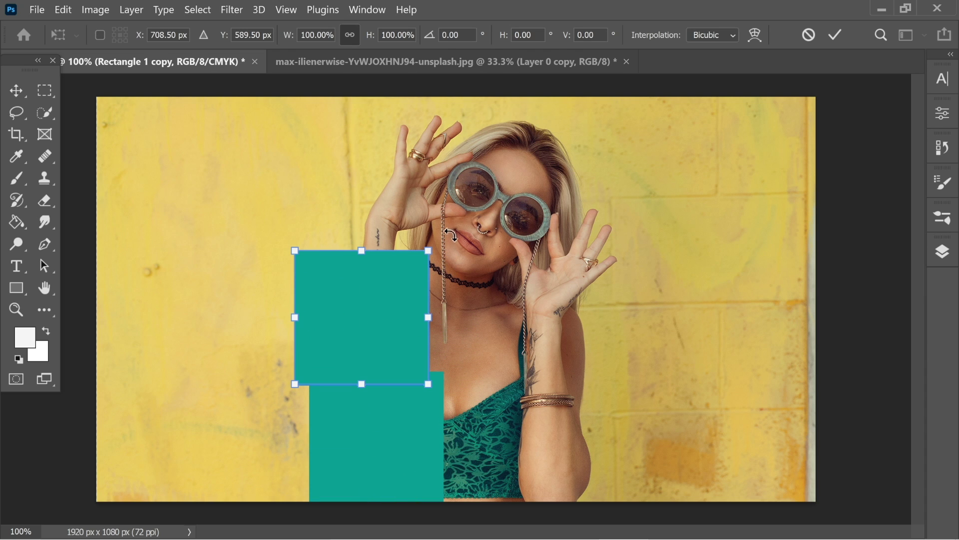
left_click_drag(447, 230, 490, 262)
left_click_drag(380, 351, 403, 354)
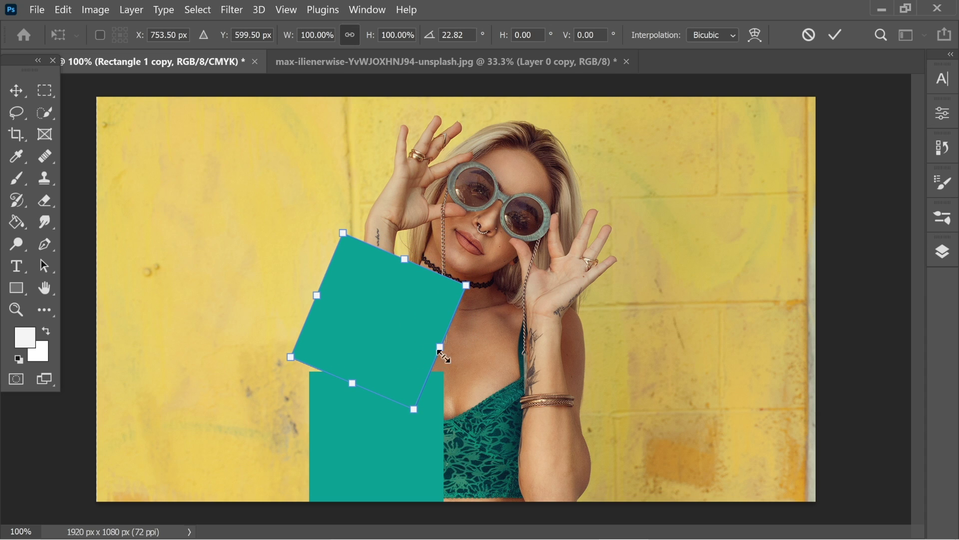
key("Return")
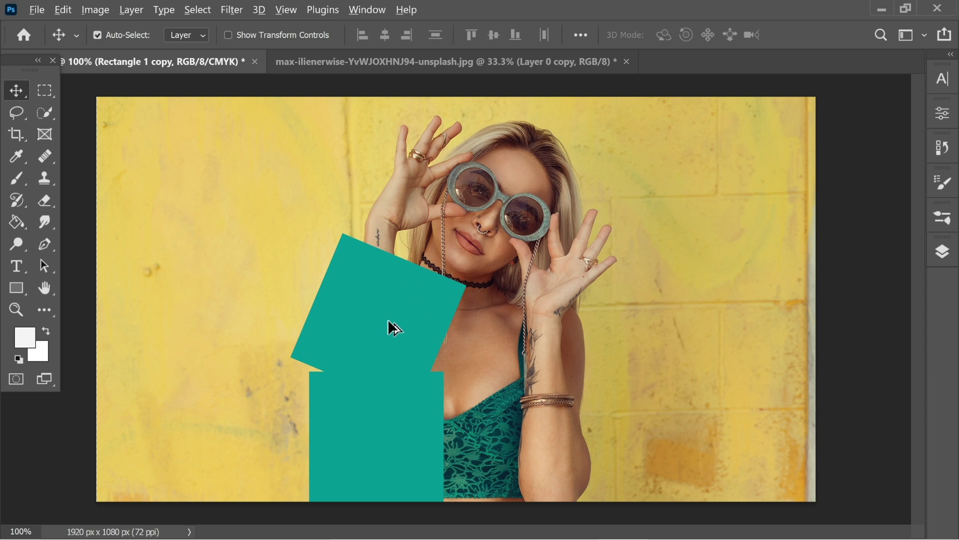
- Add two more rotated copies higher up, tilted about 24° and 14°
left_click_drag(388, 320, 421, 181)
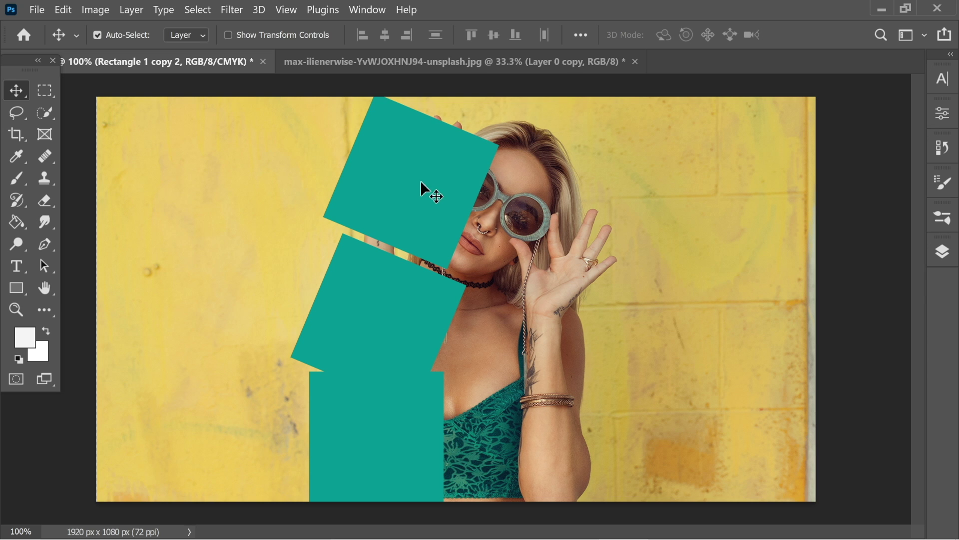
key("ctrl+t")
left_click_drag(532, 130, 573, 178)
left_click_drag(425, 170, 502, 149)
key("Return")
key("ctrl+j")
key("ctrl+t")
left_click_drag(659, 153, 625, 120)
left_click_drag(500, 180, 493, 160)
key("Return")
- Add rotated copies over the face at upper right and lower on the right
key("ctrl+j")
key("ctrl+t")
left_click_drag(613, 203, 625, 235)
left_click_drag(539, 219, 559, 233)
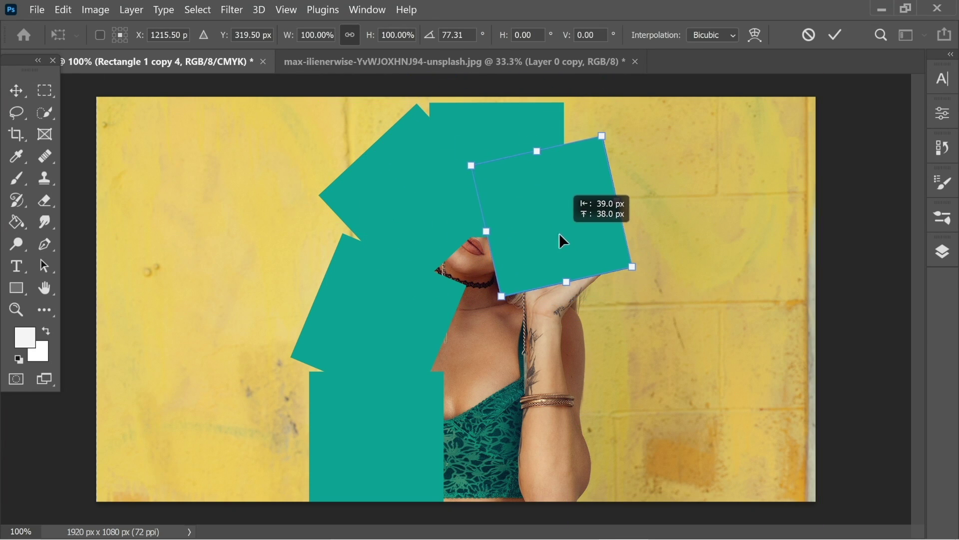
key("Return")
key("ctrl+j")
key("ctrl+t")
left_click_drag(642, 283, 494, 344)
key("Return")
key("ctrl+j")
key("ctrl+t")
key("Return")
- Add the seventh and eighth rotated copies to fill the bottom-right gaps
key("ctrl+j")
key("ctrl+t")
key("Return")
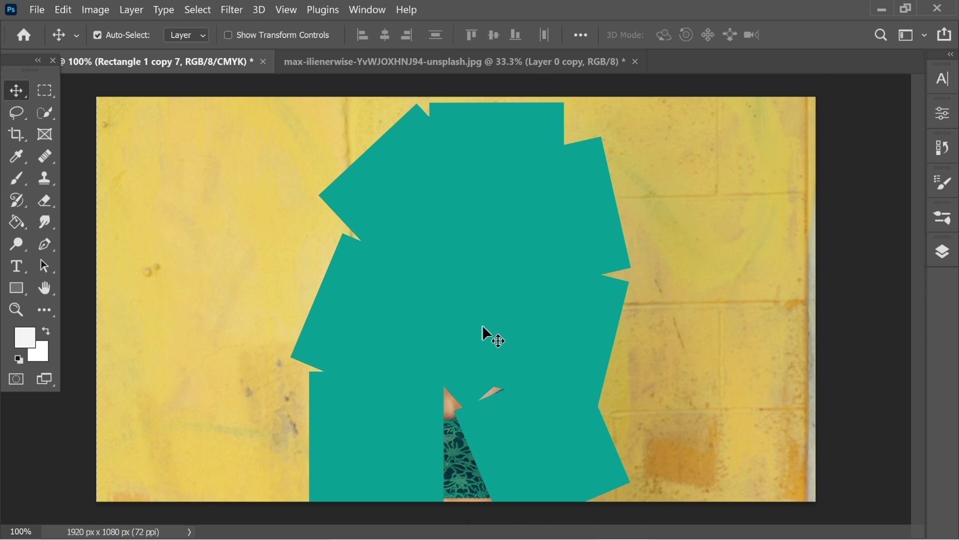
key("ctrl+j")
key("ctrl+t")
left_click_drag(607, 345, 614, 355)
key("Return")
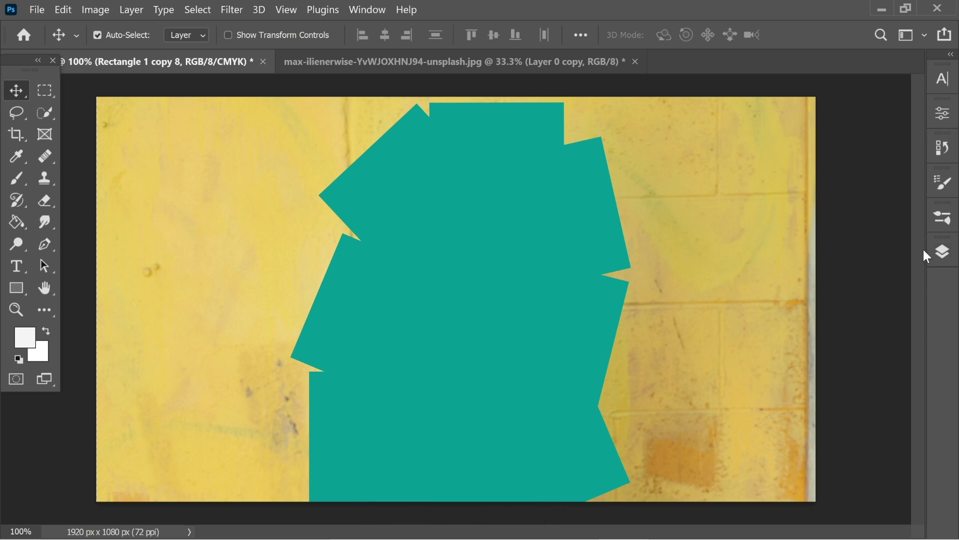
- Drag the Woman with Background layer above the teal squares and auto-select the woman with Select Subject
left_click(941, 252)
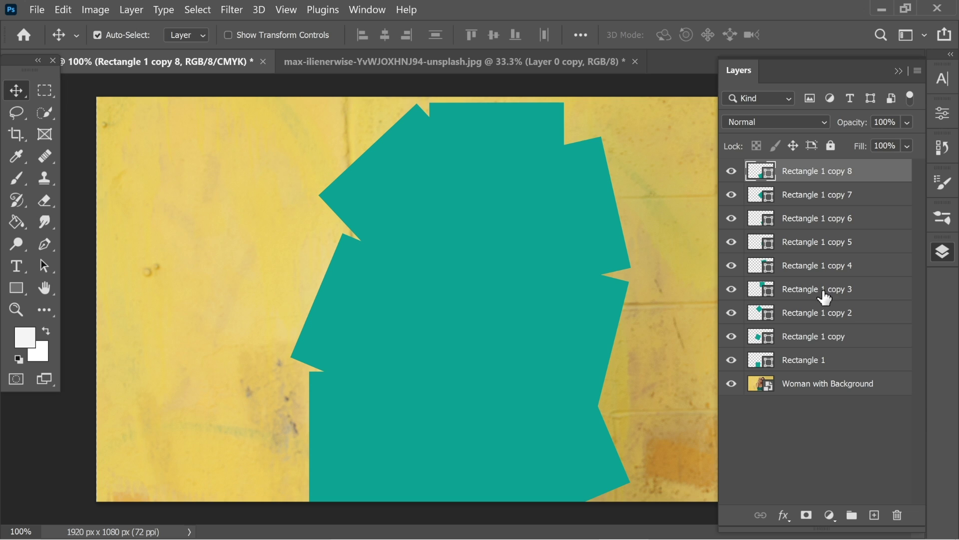
left_click(809, 390)
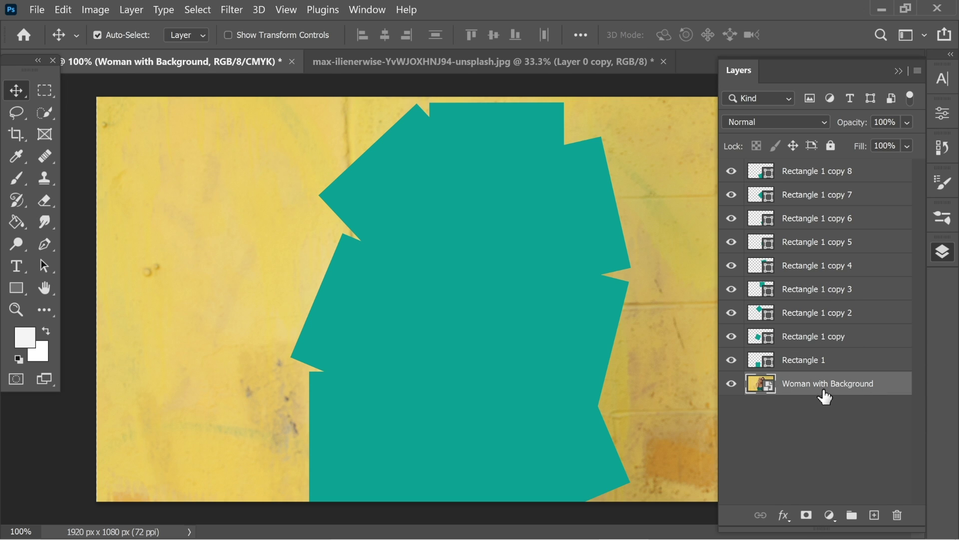
left_click_drag(825, 397, 828, 174)
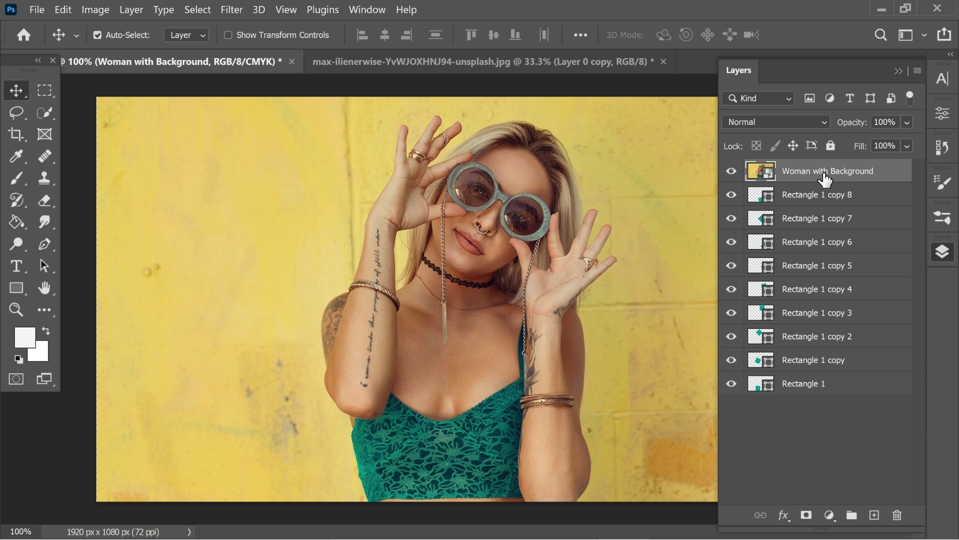
left_click(44, 113)
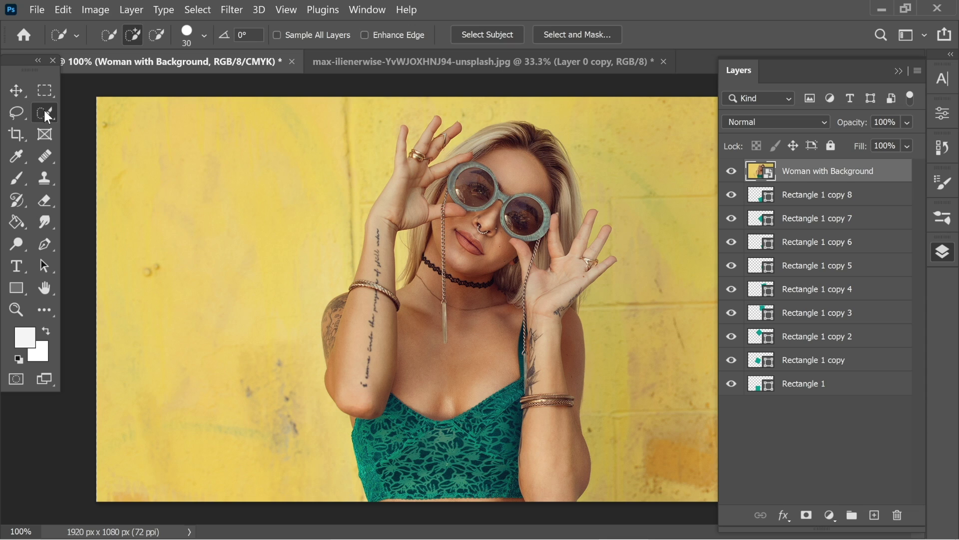
left_click(502, 38)
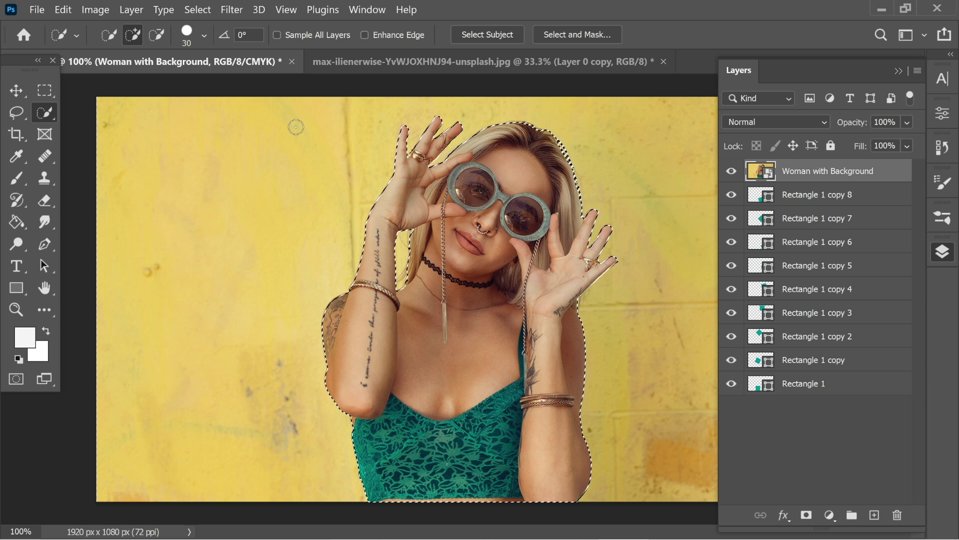
- Refine the selection's edges and output the cutout to a new layer
left_click(200, 9)
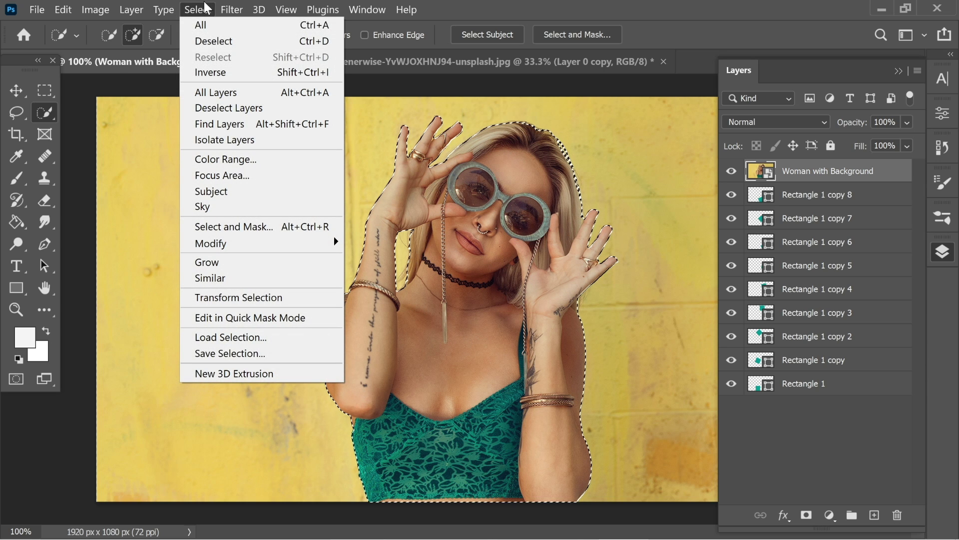
left_click(274, 225)
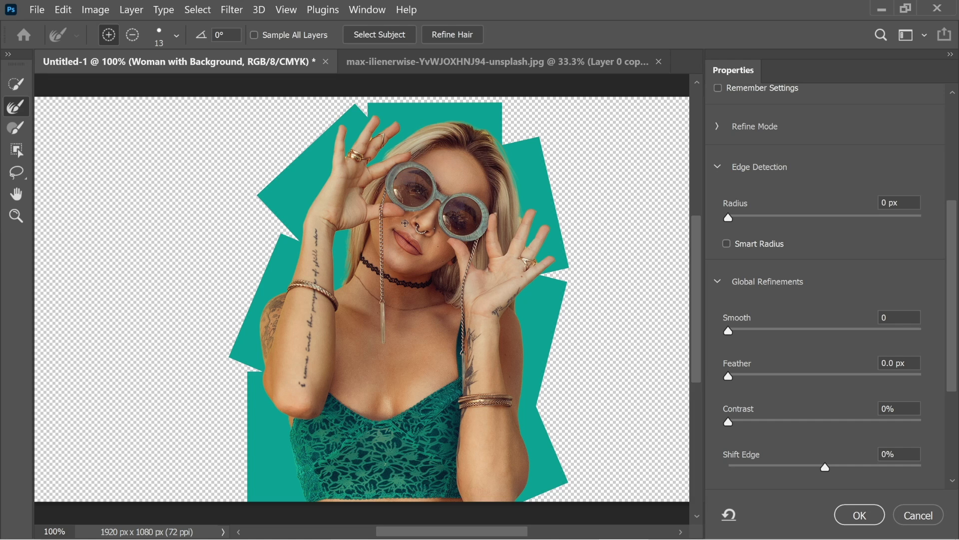
scroll(927, 413, "down", 5)
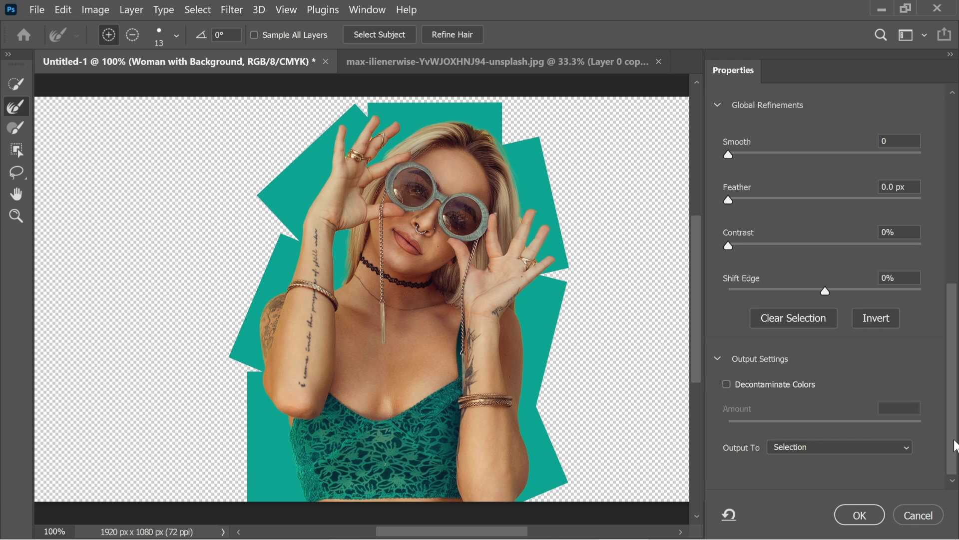
left_click(824, 449)
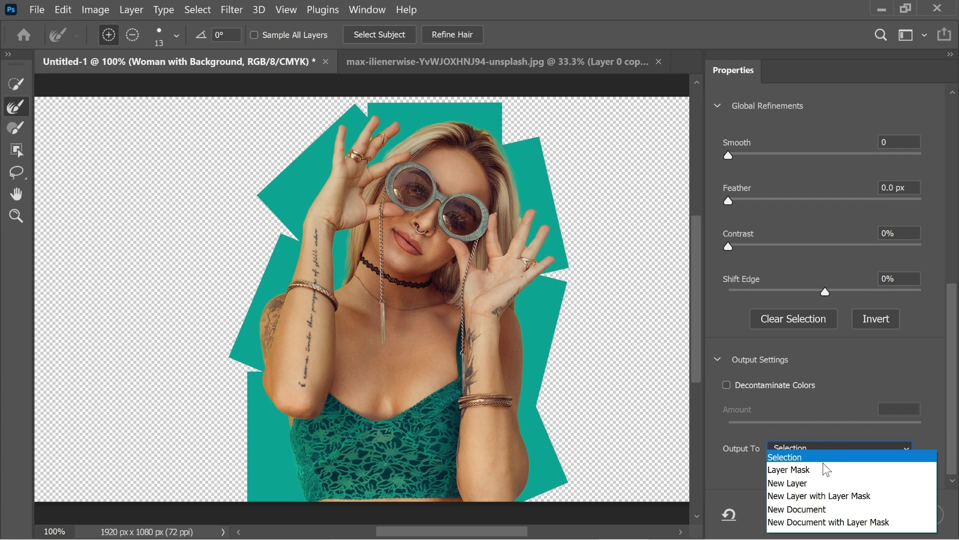
left_click(825, 482)
left_click(871, 514)
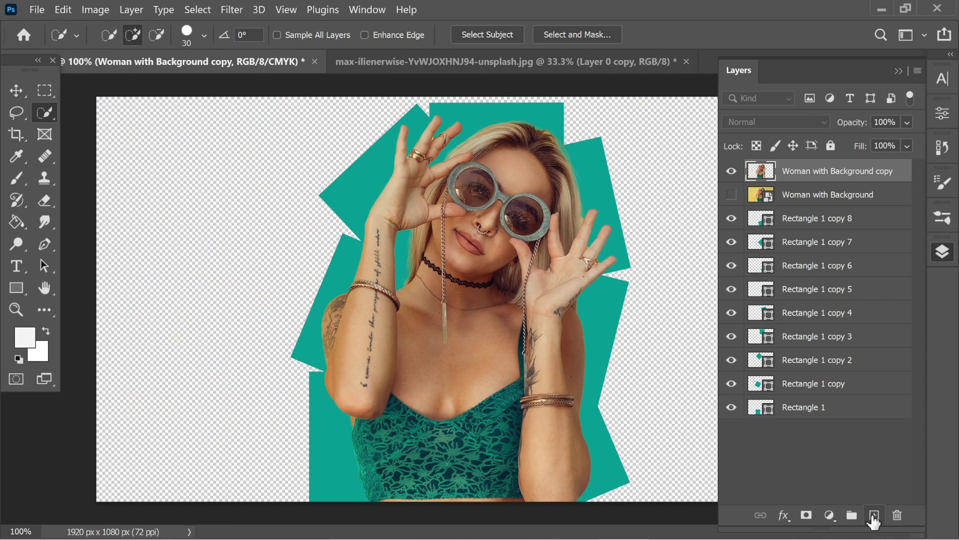
- Name the cutout layer Woman, move the original photo to the bottom, and make it visible
double_click(839, 170)
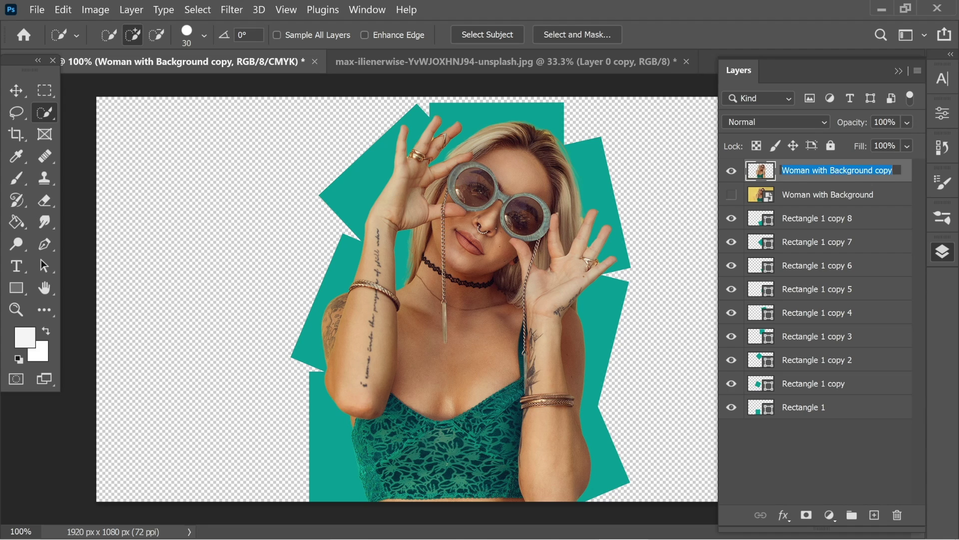
type("Woman")
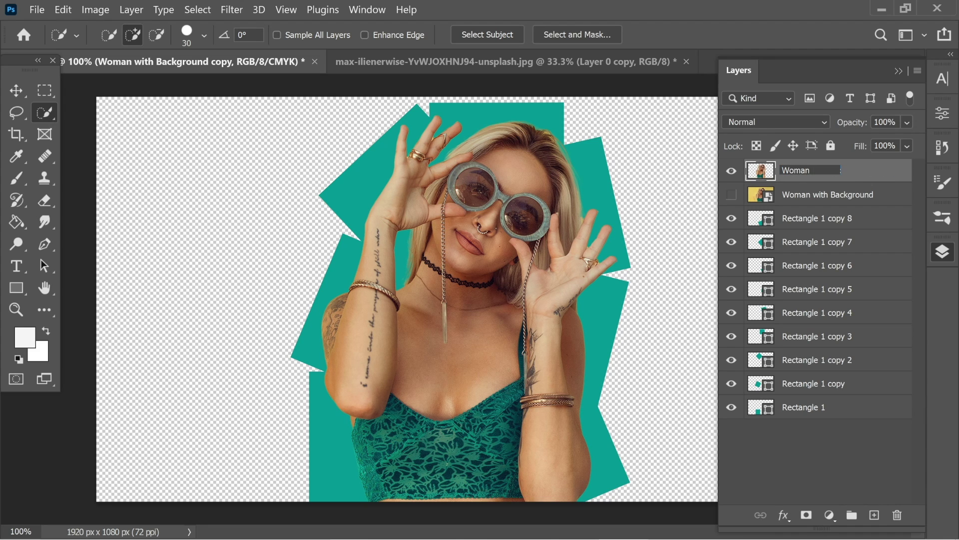
key("Return")
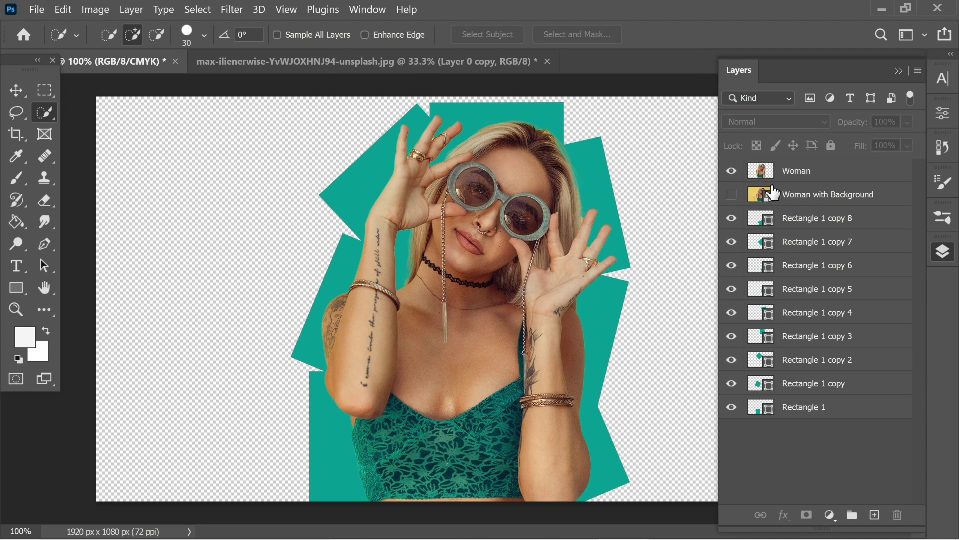
left_click(839, 200)
left_click_drag(840, 199, 829, 429)
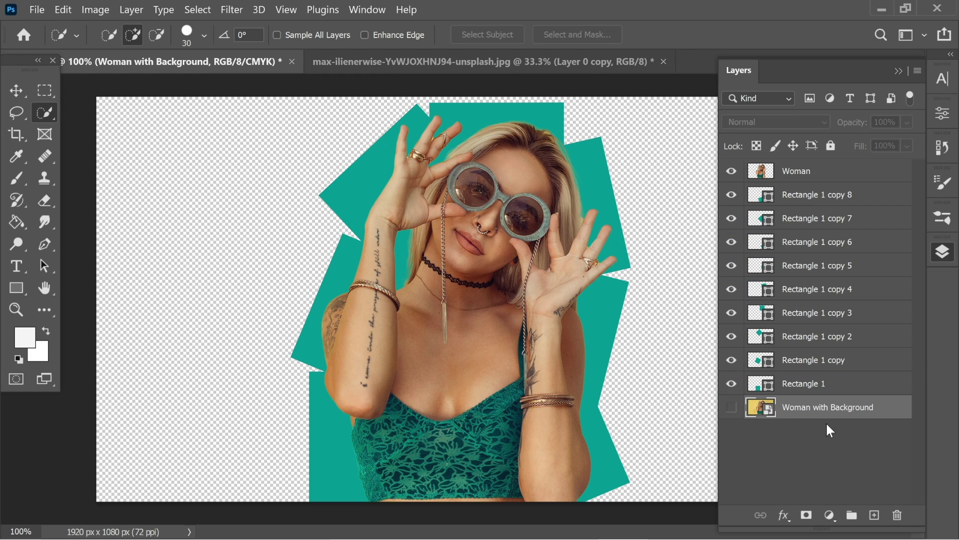
left_click(731, 407)
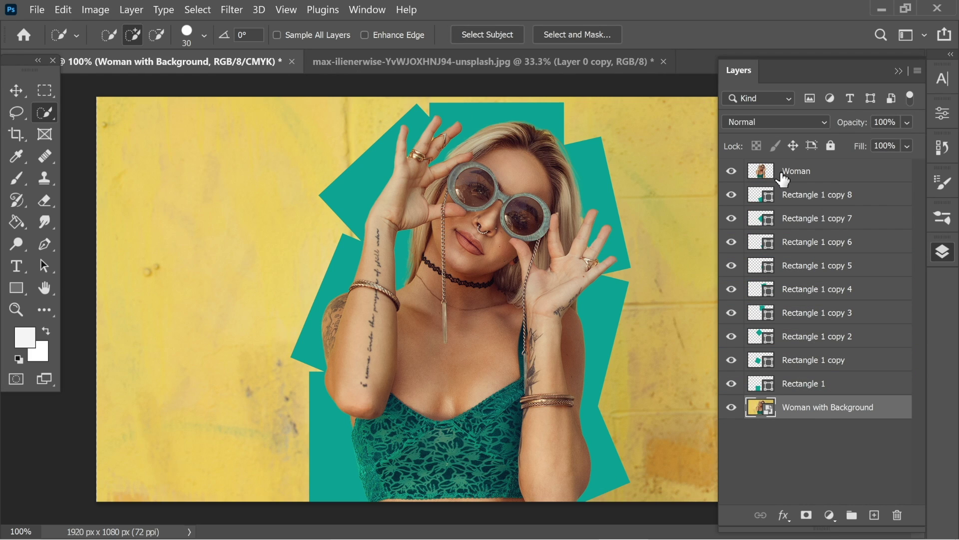
- Duplicate the Woman layer so a copy sits above each Rectangle 1 copy layer
left_click(808, 176)
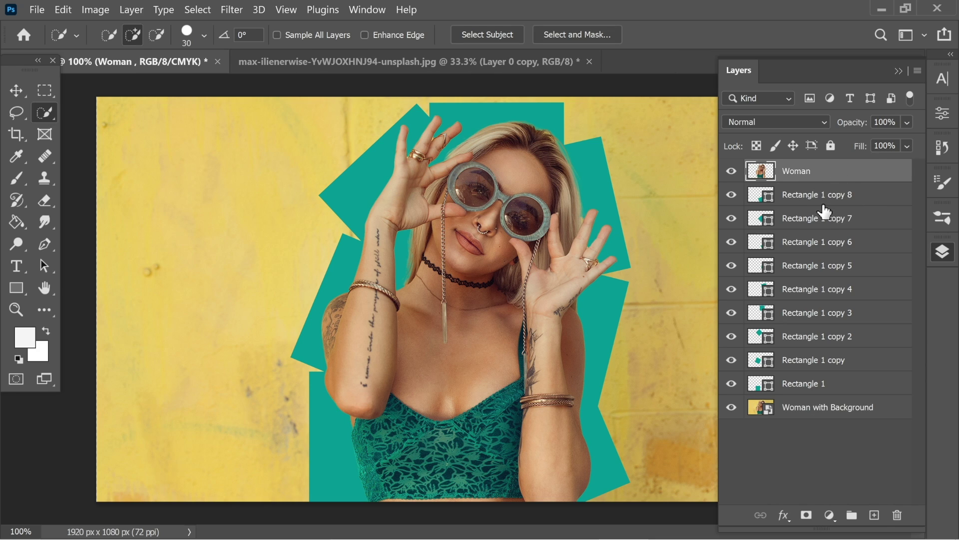
left_click_drag(803, 172, 821, 477)
left_click_drag(799, 420, 807, 459)
scroll(830, 435, "up", 3)
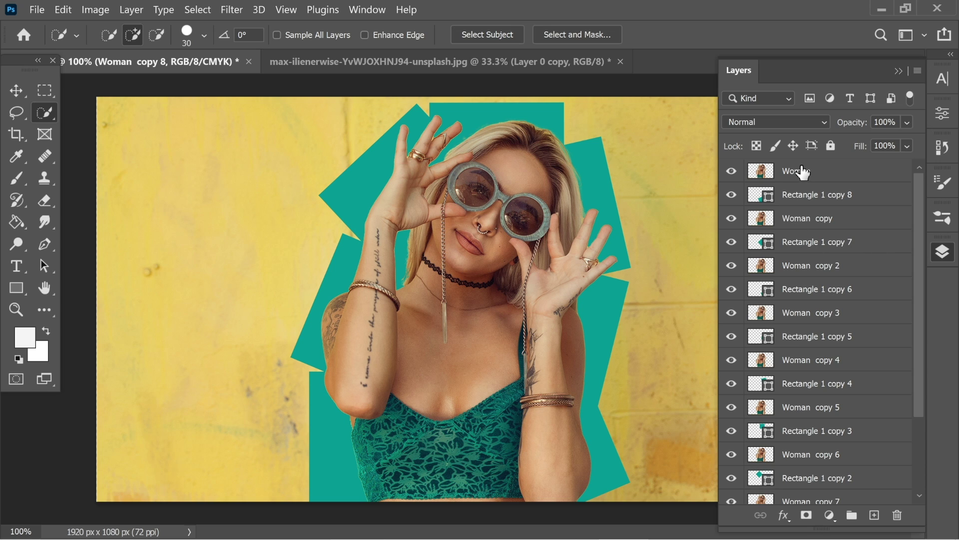
- Create clipping masks for Woman, Woman copy and Woman copy 2 onto their rectangles
left_click(805, 175)
right_click(807, 173)
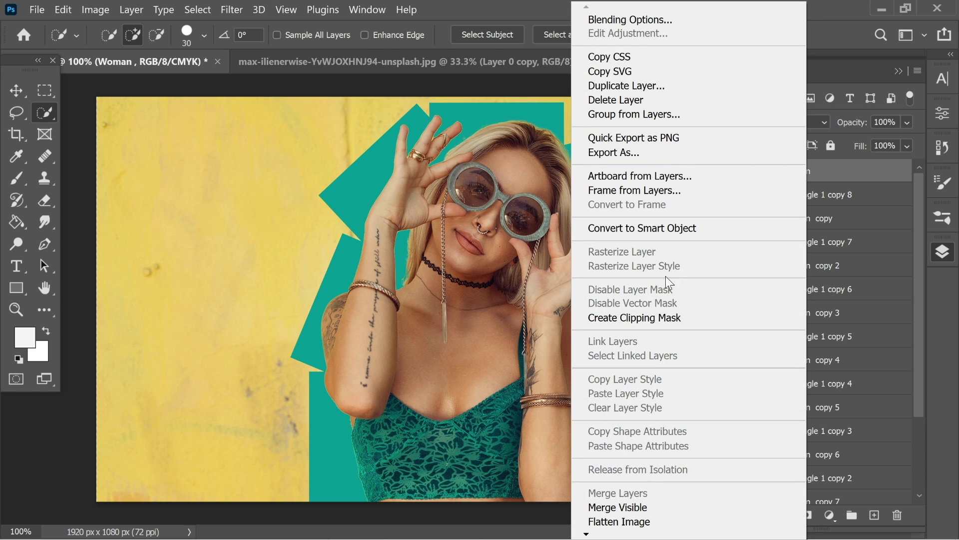
left_click(655, 326)
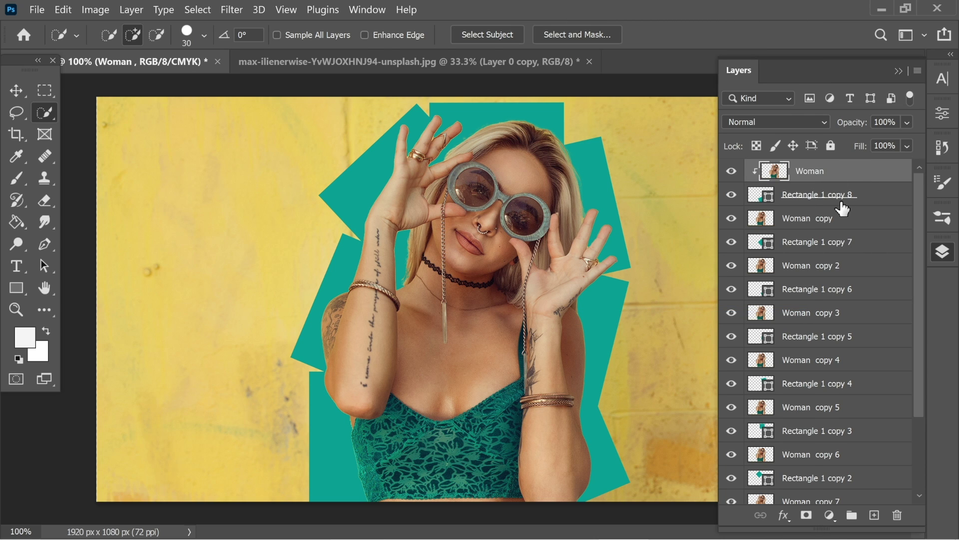
left_click(872, 196)
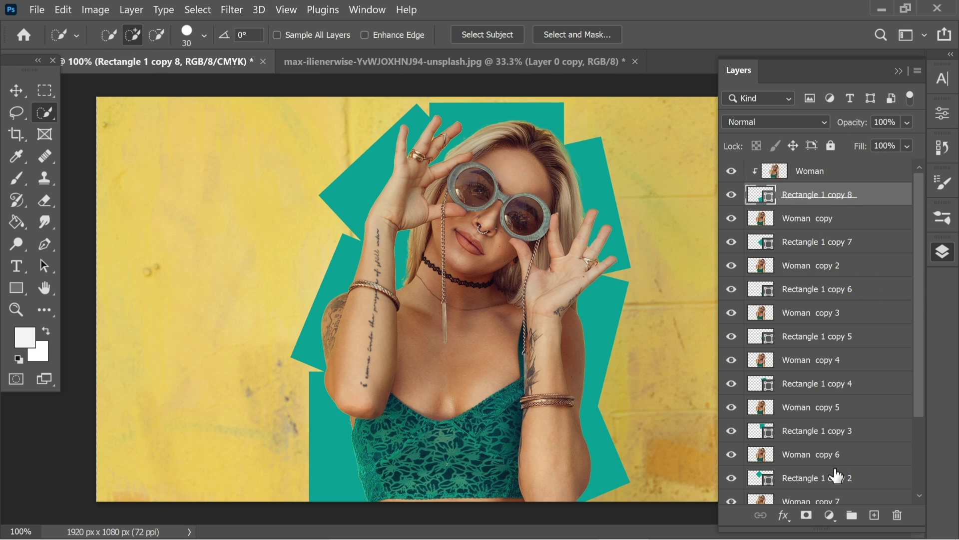
left_click(825, 219)
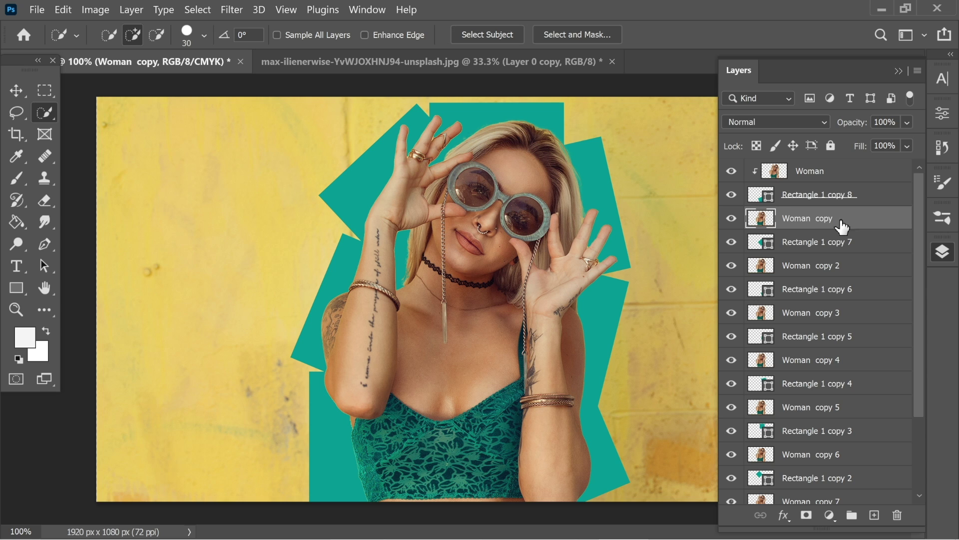
right_click(843, 225)
left_click(689, 319)
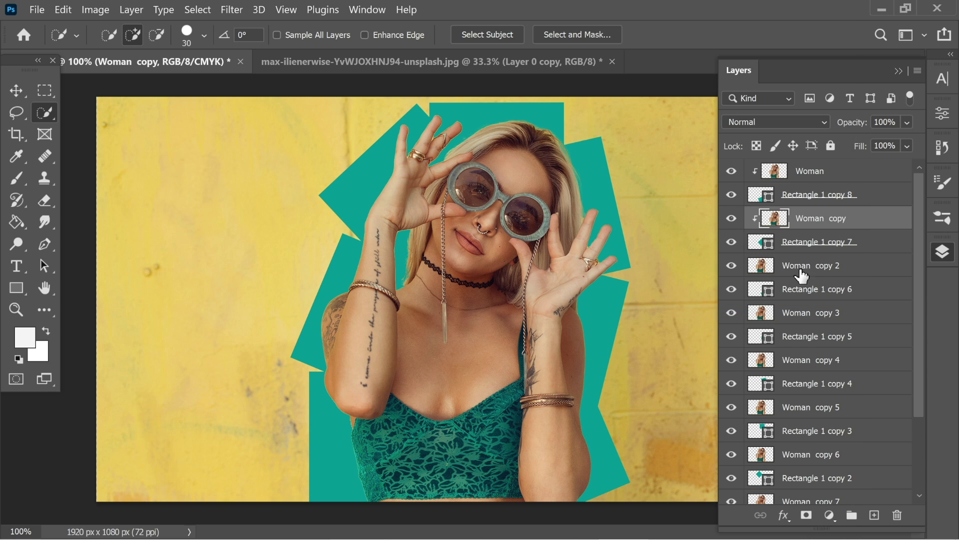
right_click(839, 265)
left_click(680, 318)
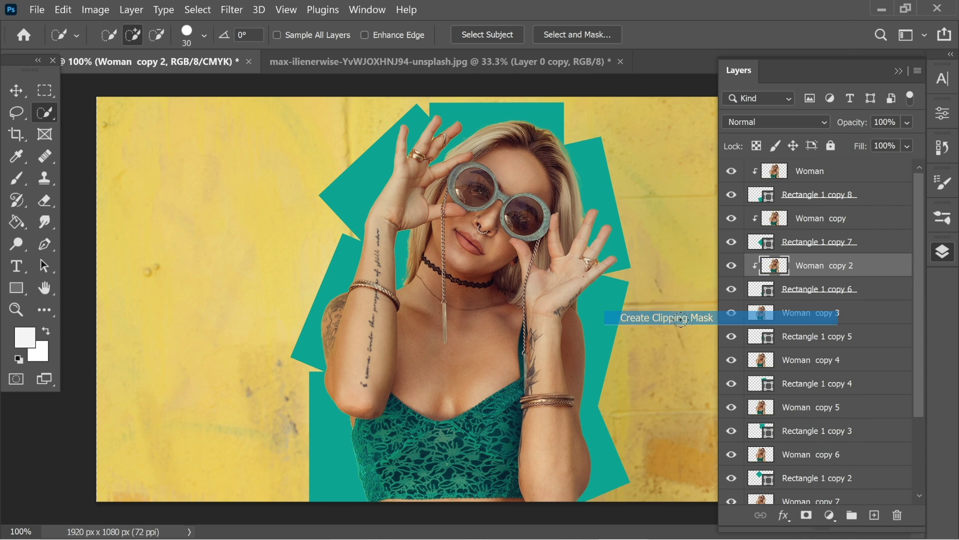
- Clip Woman copy 3 through Woman copy 8 to the rectangles beneath them
scroll(867, 296, "down", 3)
right_click(833, 243)
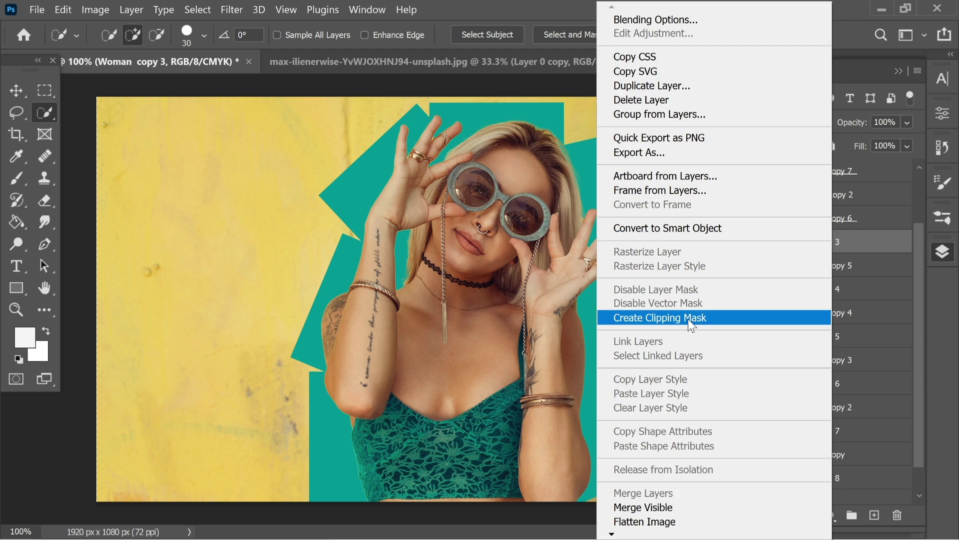
left_click(688, 319)
right_click(840, 292)
left_click(794, 317)
right_click(818, 339)
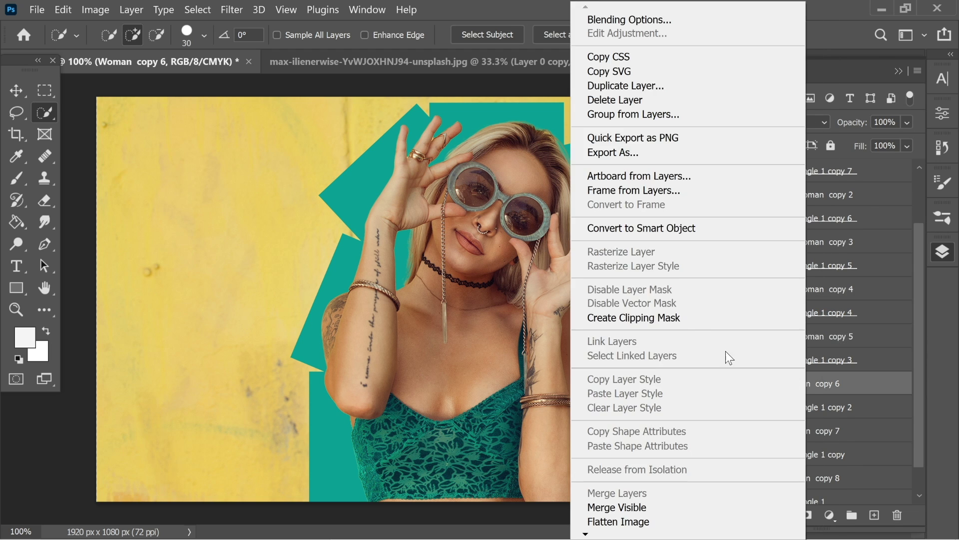
left_click(726, 317)
right_click(814, 383)
left_click(701, 317)
right_click(815, 445)
left_click(655, 318)
scroll(874, 349, "up", 3)
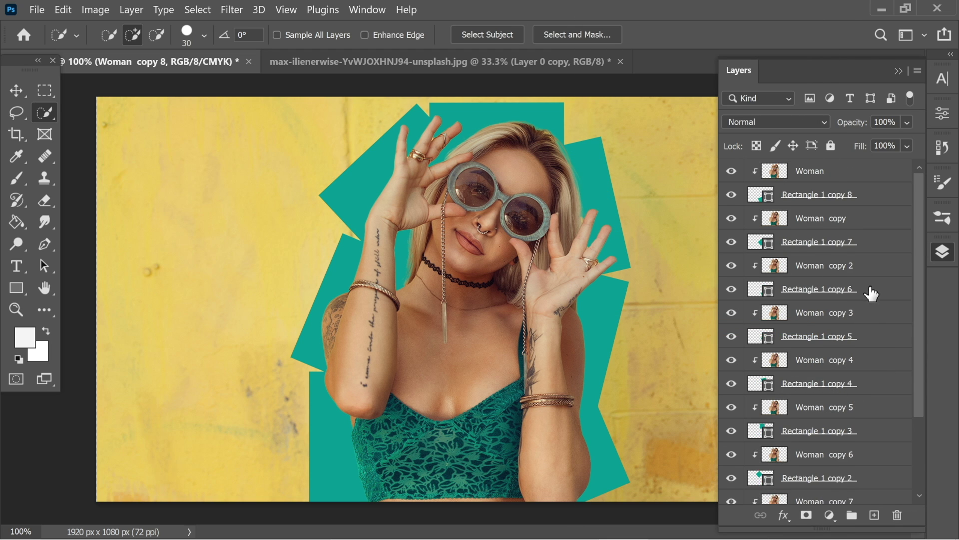
scroll(849, 382, "down", 3)
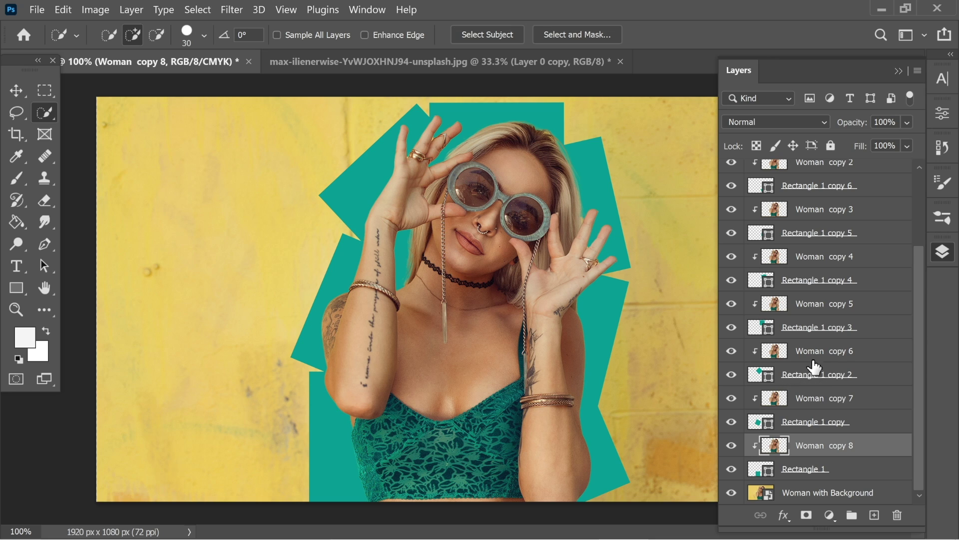
scroll(879, 324, "up", 3)
scroll(873, 293, "down", 3)
- Style Rectangle 1 with a 15 px white inside stroke and a 60% Multiply drop shadow, size 51
left_click(754, 467)
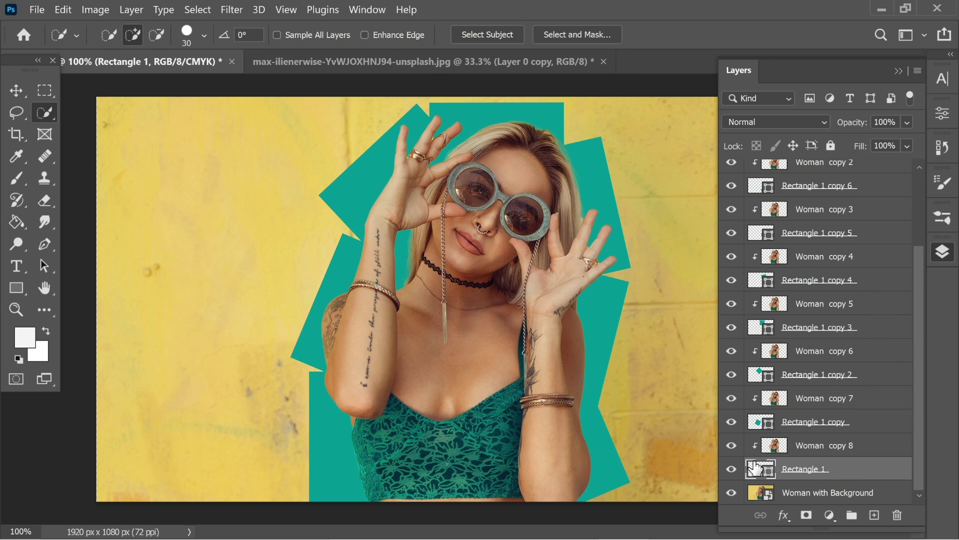
right_click(848, 472)
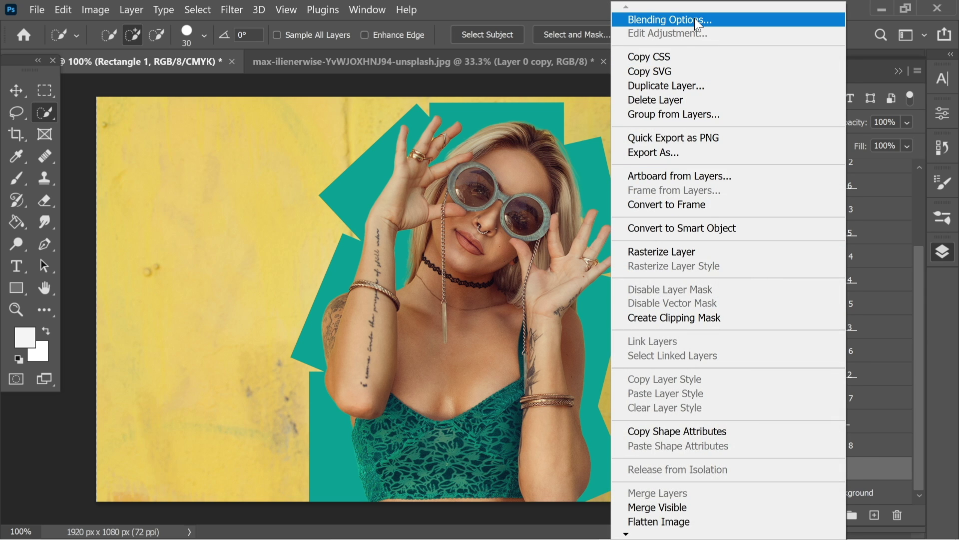
left_click(696, 19)
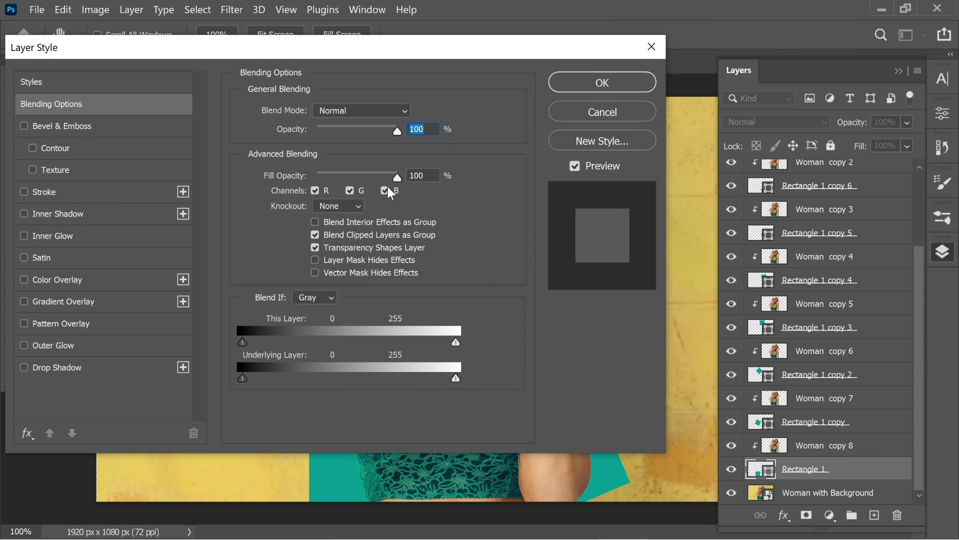
left_click(69, 192)
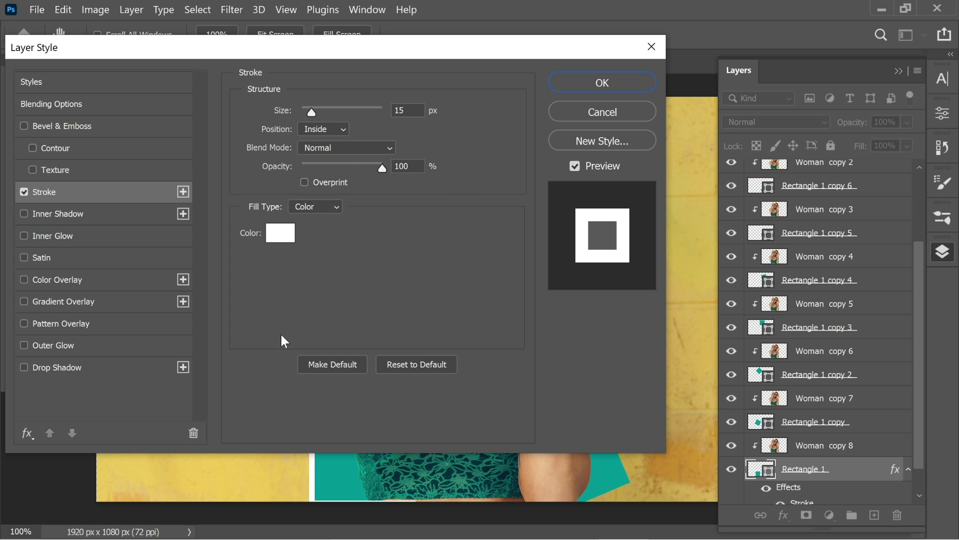
left_click(80, 367)
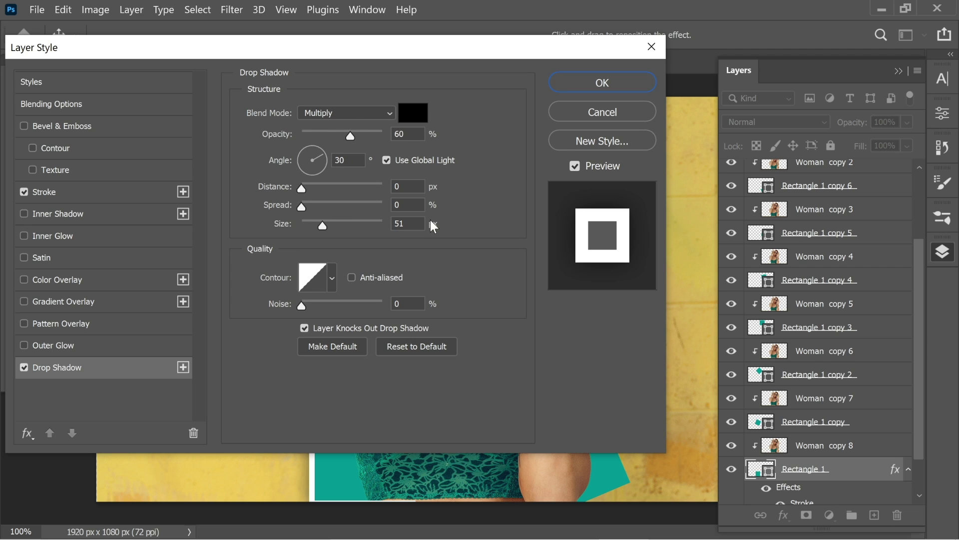
left_click(601, 83)
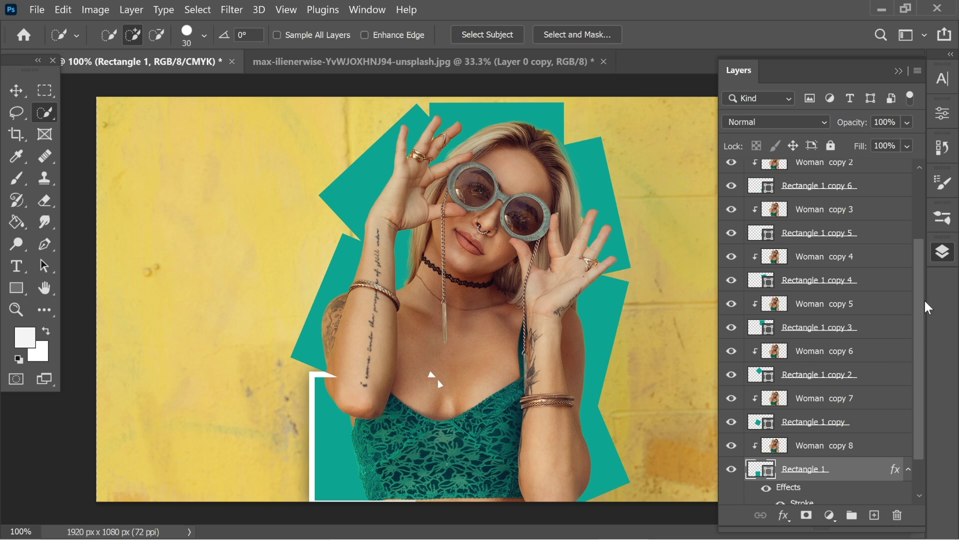
- Copy Rectangle 1's effects onto Rectangle 1 copy, copy 2 and copy 4
scroll(928, 307, "down", 3)
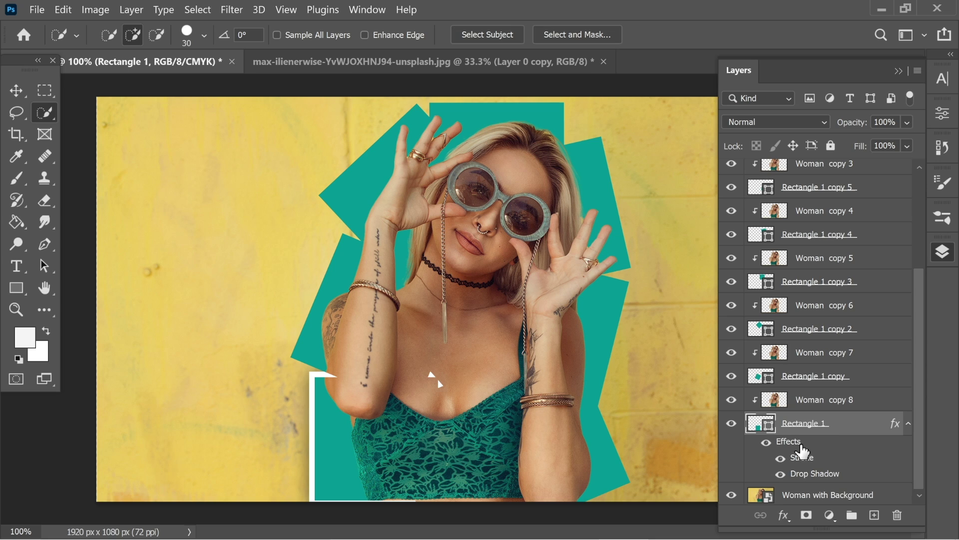
left_click_drag(802, 451, 803, 382)
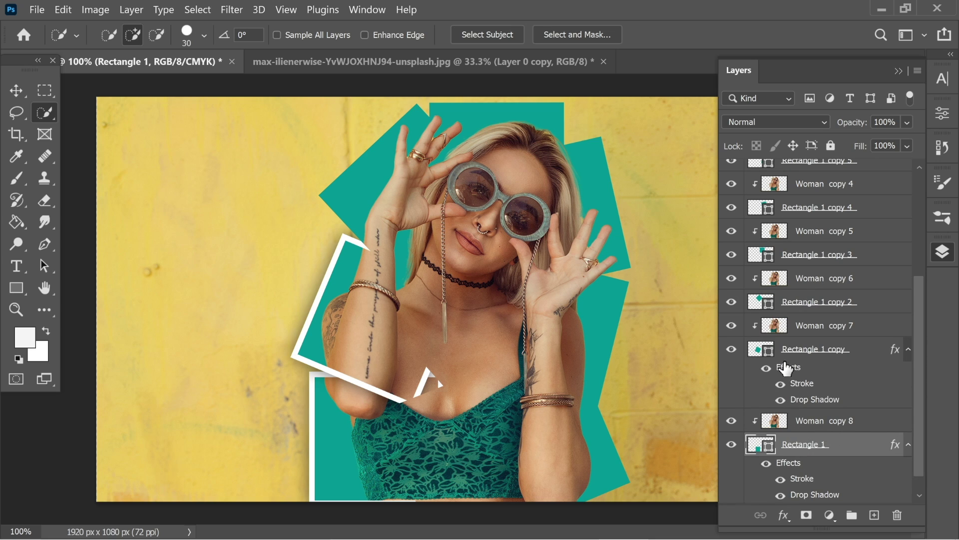
scroll(849, 372, "up", 2)
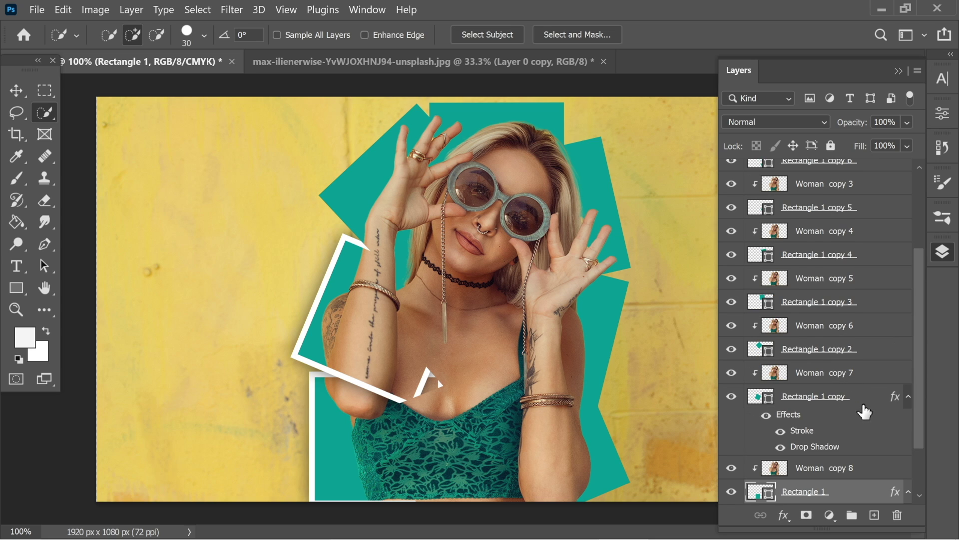
mouse_move(793, 422)
left_mouse_down()
mouse_move(796, 238)
mouse_move(814, 257)
left_mouse_up()
scroll(815, 325, "up", 3)
mouse_move(810, 369)
left_mouse_down()
mouse_move(818, 278)
mouse_move(813, 287)
left_mouse_up()
- Copy the same border and shadow effects onto Rectangle 1 copy 5 and copy 6
scroll(819, 305, "up", 3)
left_click(825, 326)
mouse_move(829, 342)
left_mouse_down()
mouse_move(777, 275)
mouse_move(777, 187)
mouse_move(812, 233)
left_mouse_up()
scroll(824, 299, "up", 4)
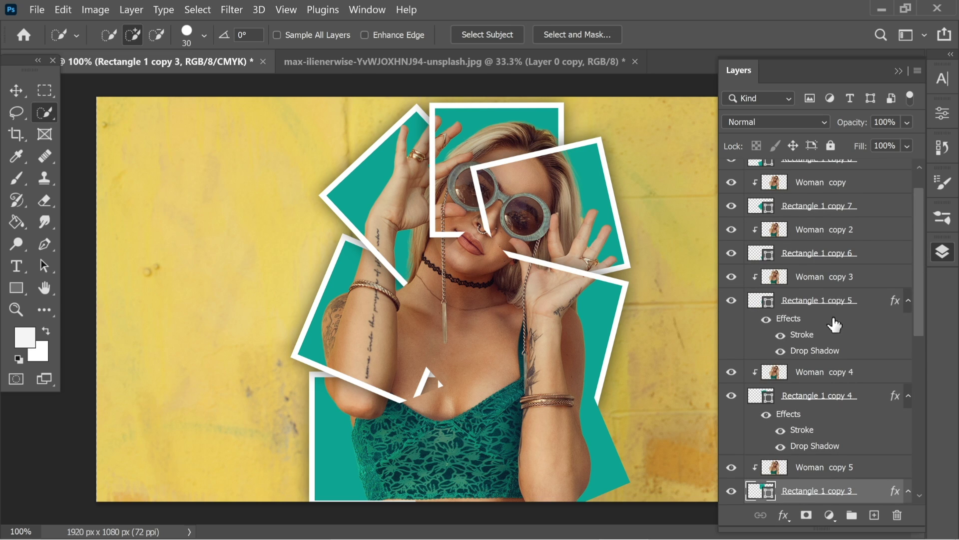
left_click(879, 253)
scroll(878, 254, "up", 2)
left_click(857, 355)
mouse_move(858, 355)
left_mouse_down()
mouse_move(795, 360)
mouse_move(784, 245)
mouse_move(799, 195)
left_mouse_up()
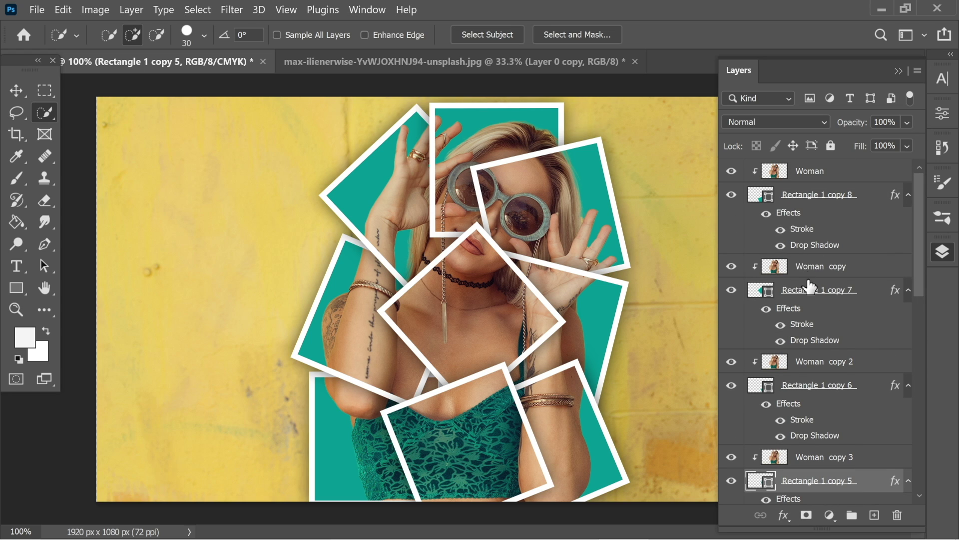